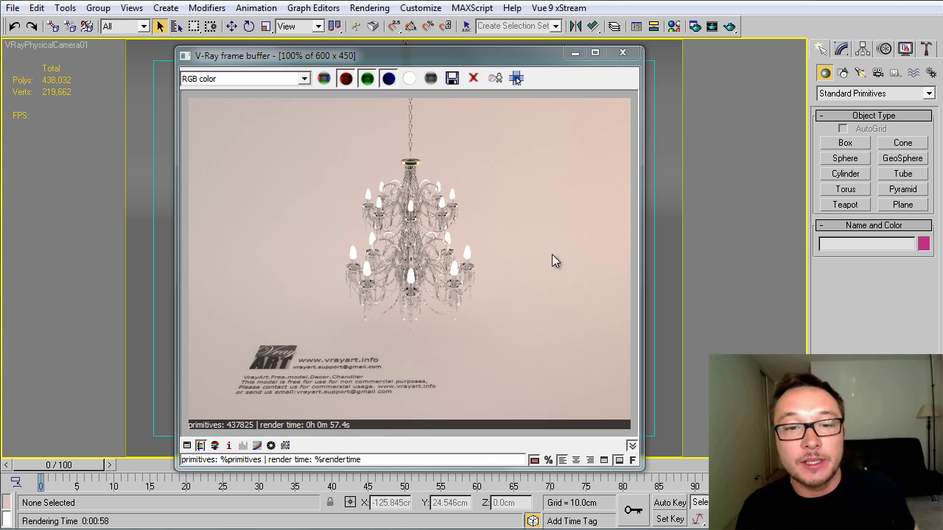
# - Close the finished render window and select the whole shandlier group
pyautogui.click(623, 54)
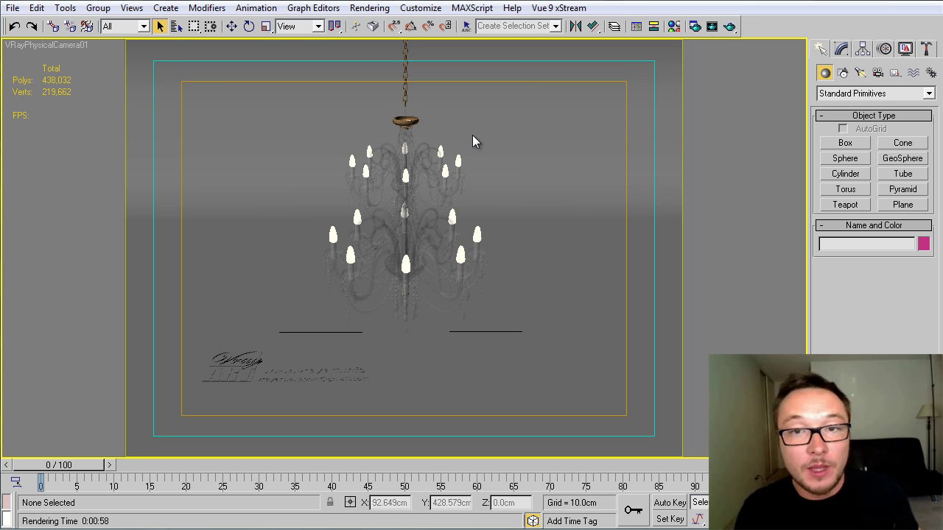
pyautogui.click(231, 25)
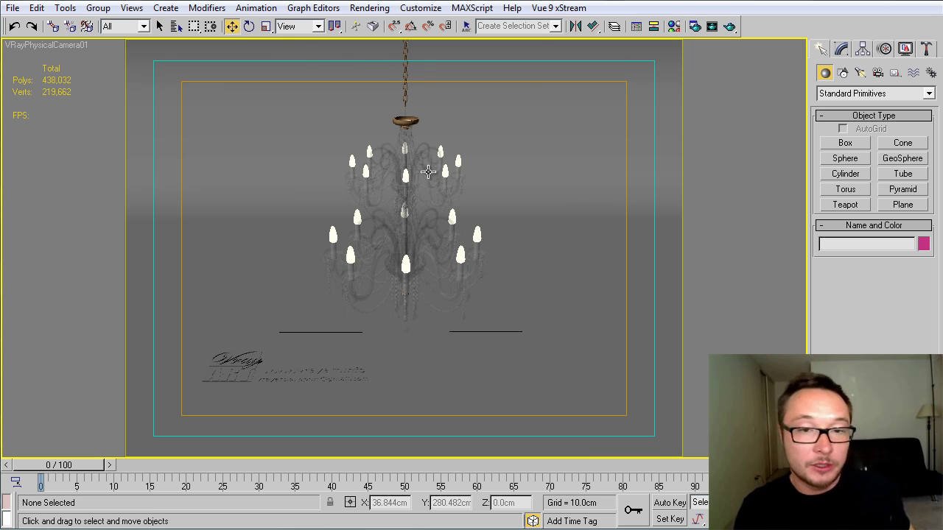
pyautogui.click(405, 163)
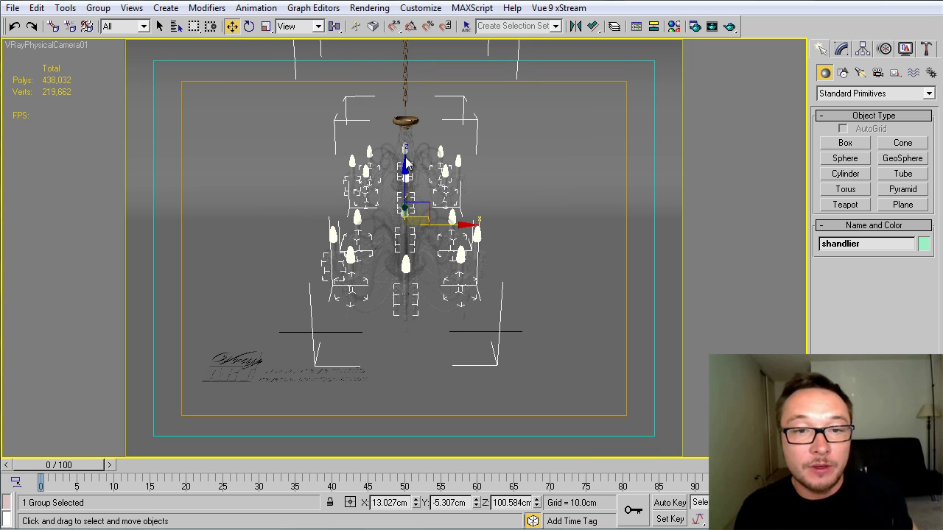
# - Ungroup the shandlier group and its nested groups until Ungroup is greyed out
pyautogui.click(98, 8)
pyautogui.click(54, 41)
pyautogui.click(98, 9)
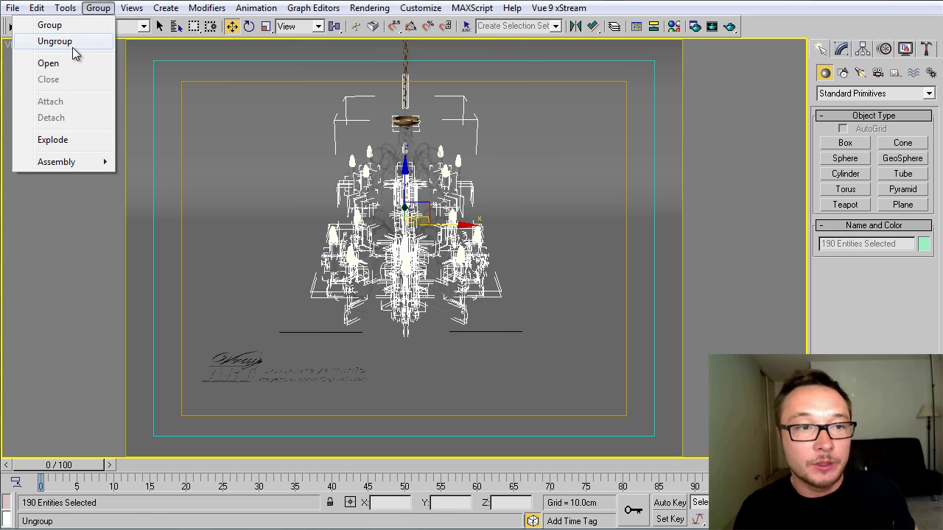
pyautogui.click(72, 44)
pyautogui.click(98, 8)
pyautogui.click(80, 41)
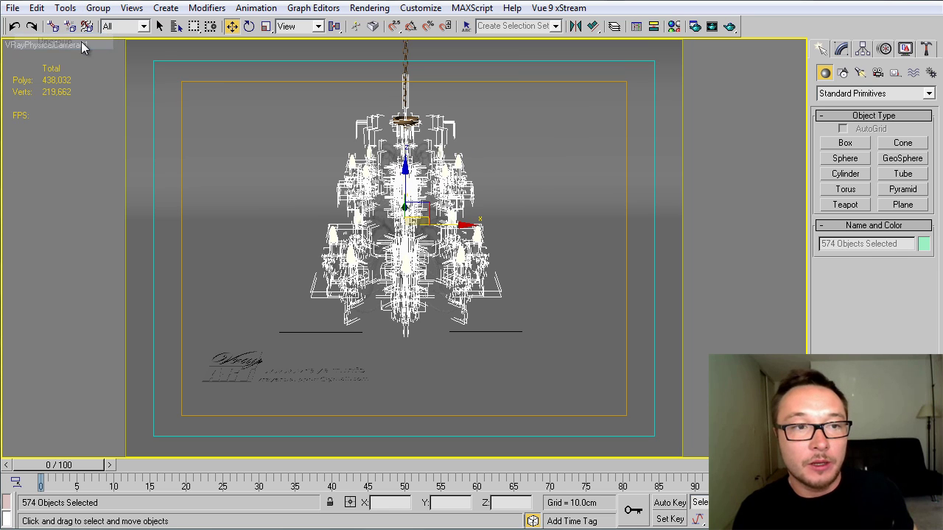
pyautogui.click(98, 8)
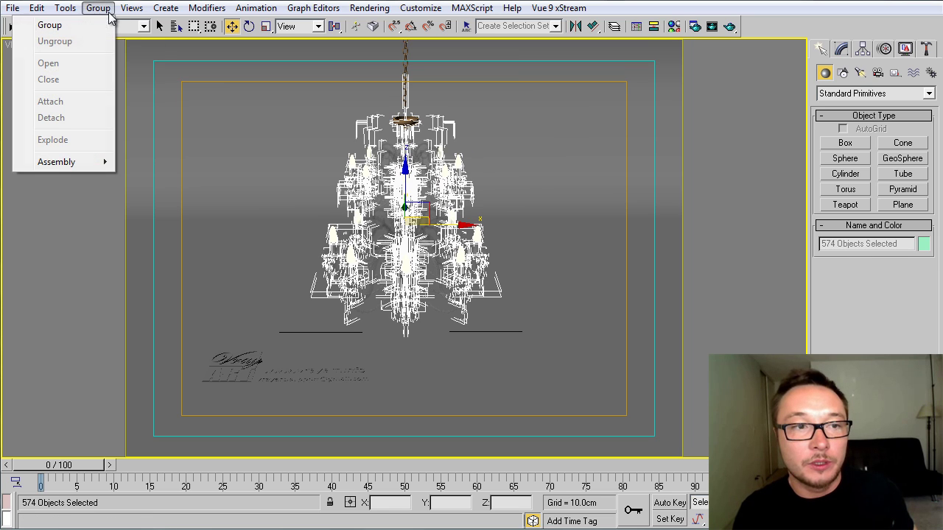
# - Select several individual chandelier parts to confirm they are now separate objects
pyautogui.click(406, 189)
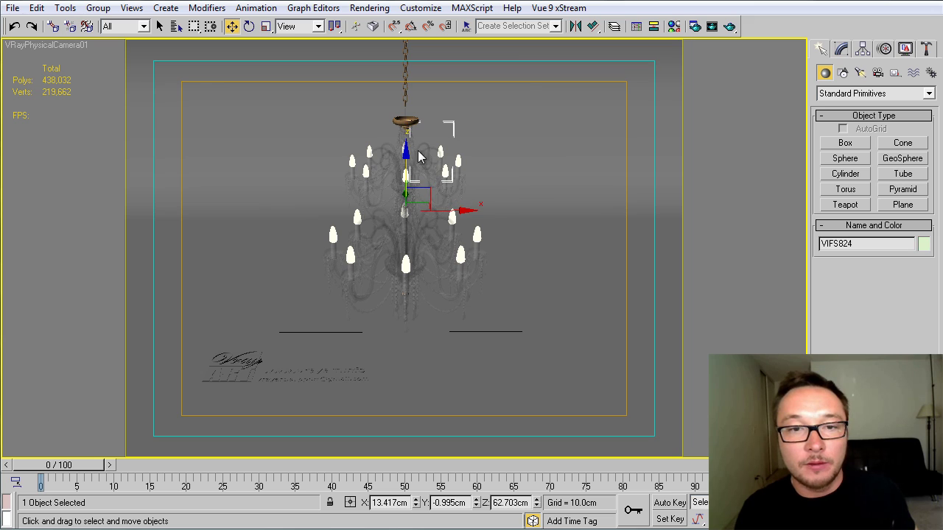
pyautogui.click(403, 124)
pyautogui.click(389, 164)
pyautogui.click(380, 176)
pyautogui.click(372, 215)
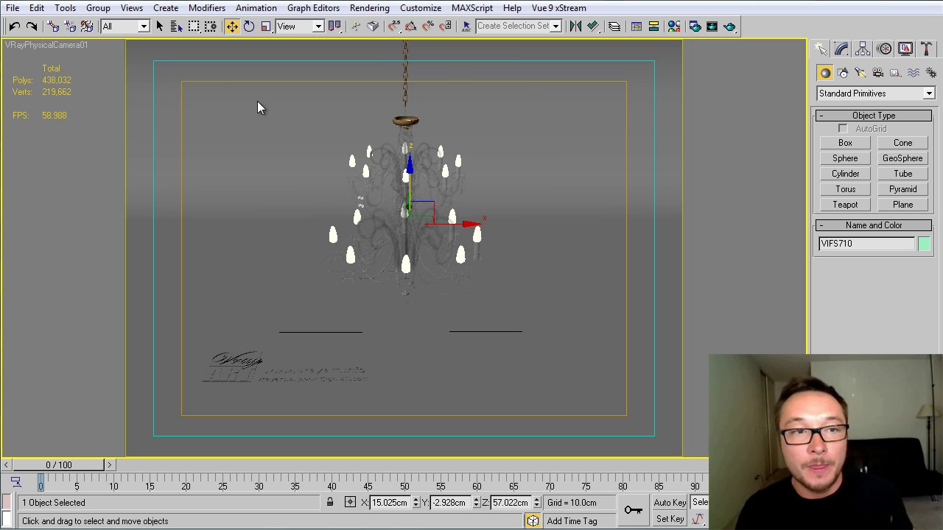
# - Select all 574 chandelier objects and isolate them with Alt+Q, re-isolating after exiting once
pyautogui.click(160, 27)
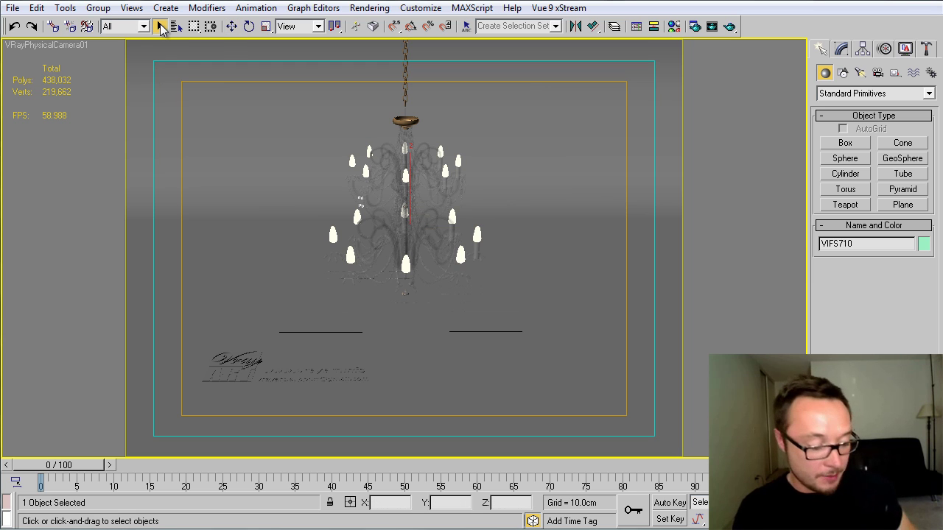
pyautogui.hotkey('ctrl', 'a')
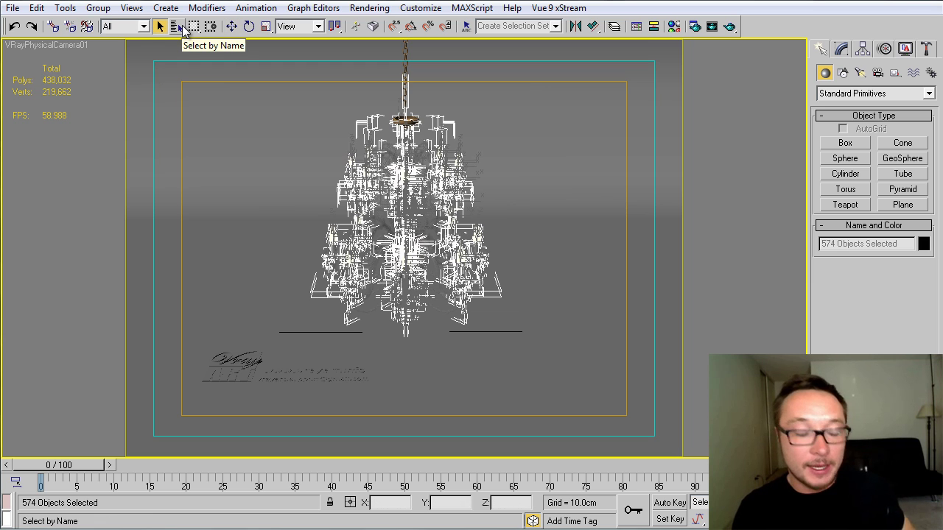
pyautogui.hotkey('alt', 'q')
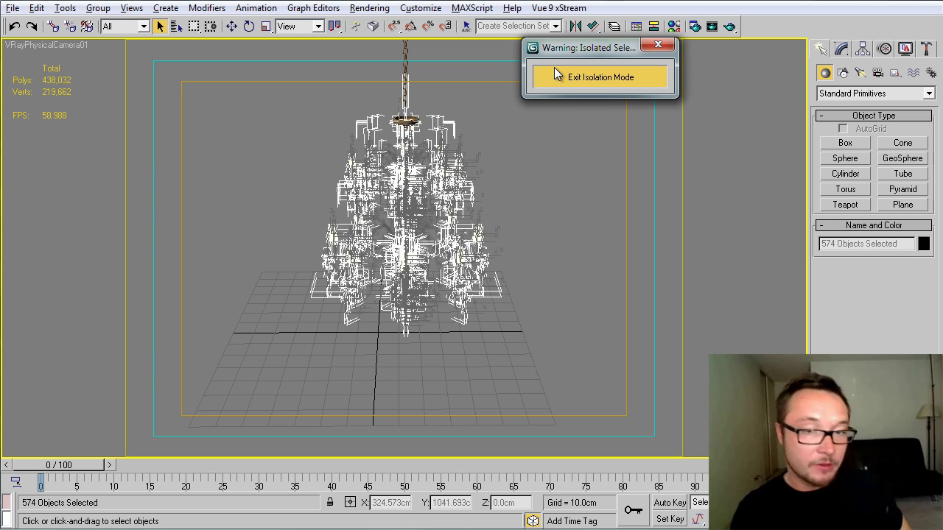
pyautogui.click(625, 74)
pyautogui.hotkey('alt', 'q')
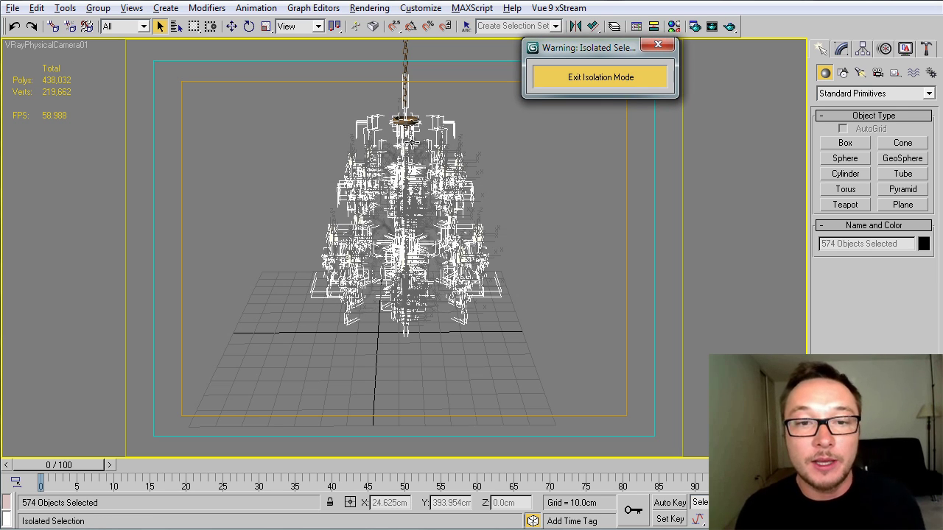
# - Select the Loft69 chandelier piece and show its Edit Geometry settings in the Modify panel
pyautogui.click(470, 164)
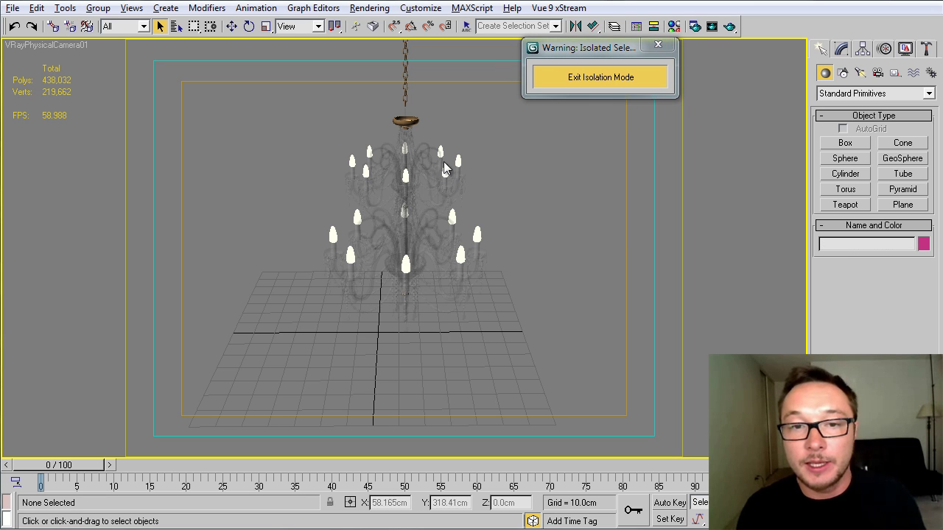
pyautogui.click(442, 176)
pyautogui.click(842, 49)
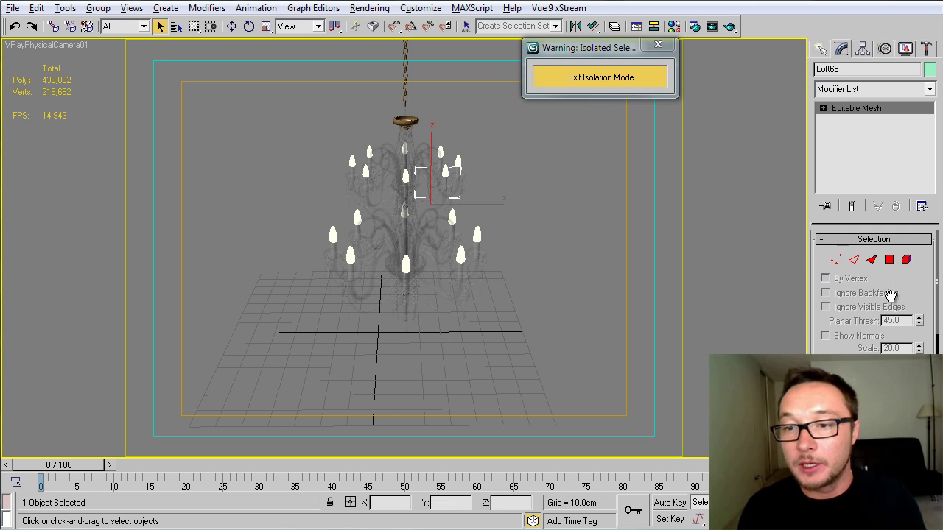
pyautogui.moveTo(868, 302); pyautogui.dragTo(862, 148)
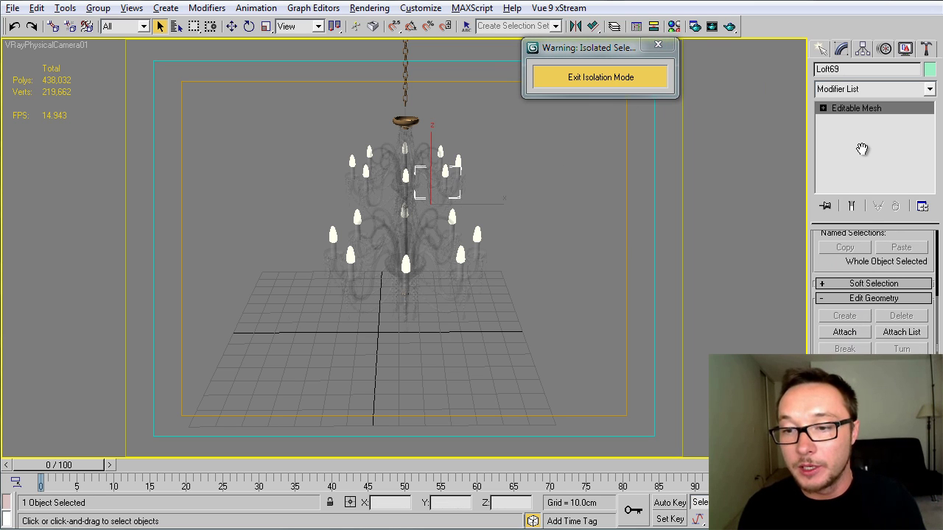
# - Choose every object in the Attach List and attach them to Loft69
pyautogui.click(905, 335)
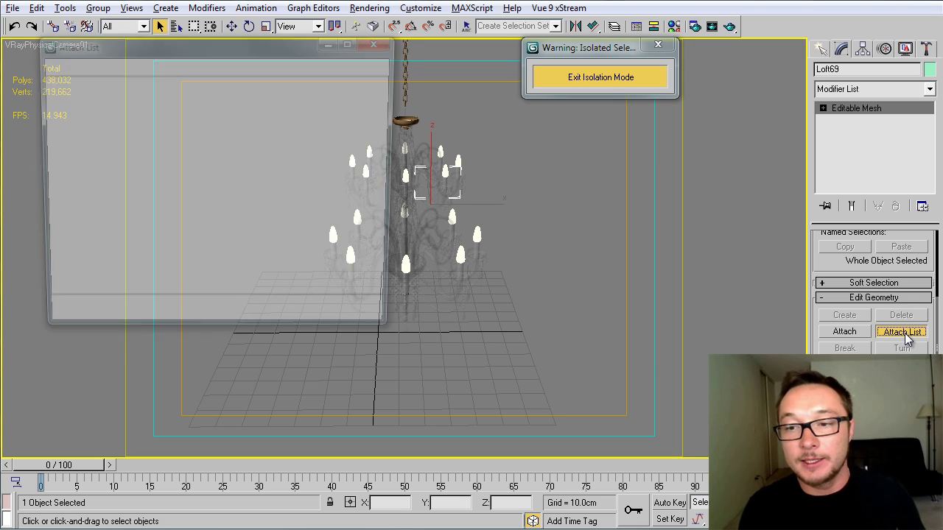
pyautogui.moveTo(116, 152); pyautogui.dragTo(107, 377)
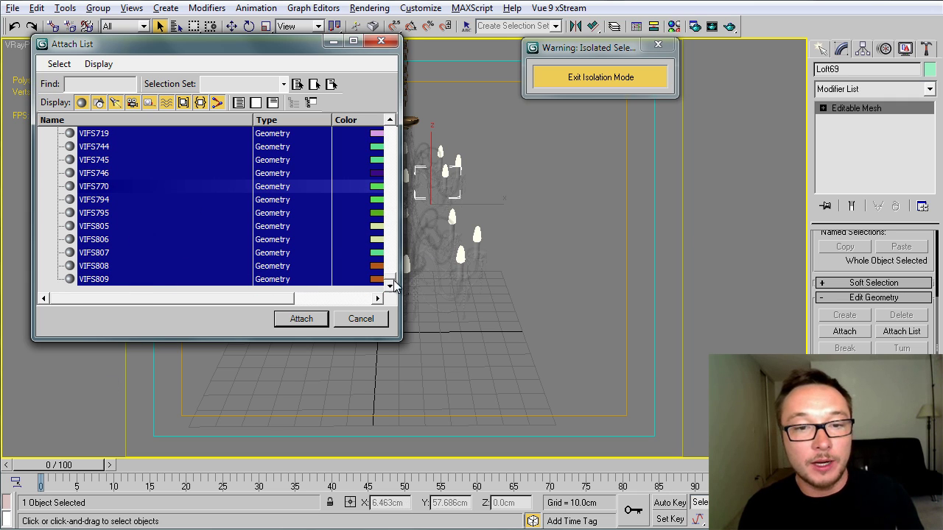
pyautogui.scroll(15, 147, 195)
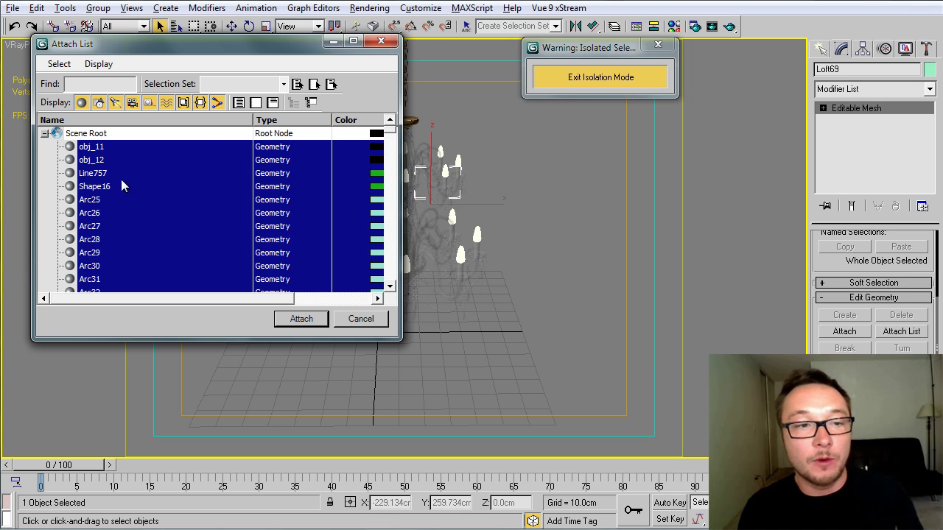
pyautogui.click(301, 318)
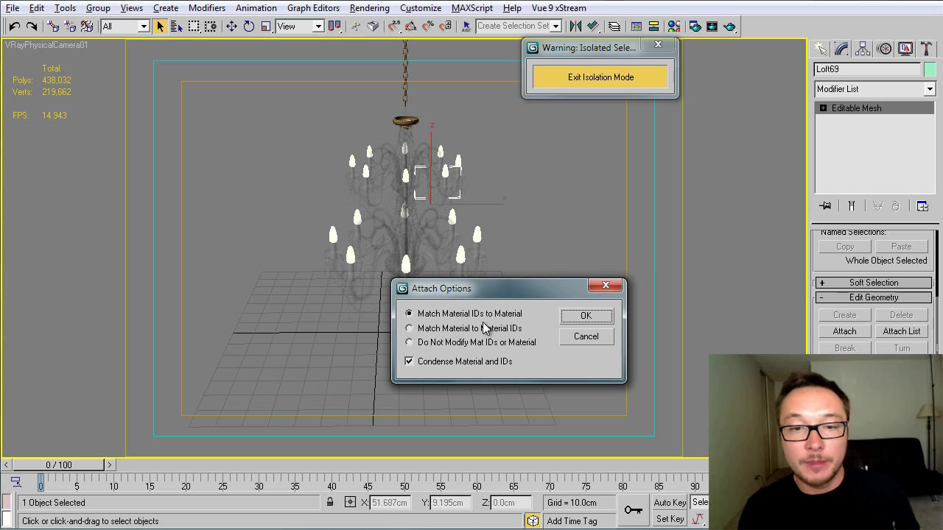
# - Accept Attach Options with Match Material IDs to Material and Condense Material and IDs
pyautogui.click(588, 315)
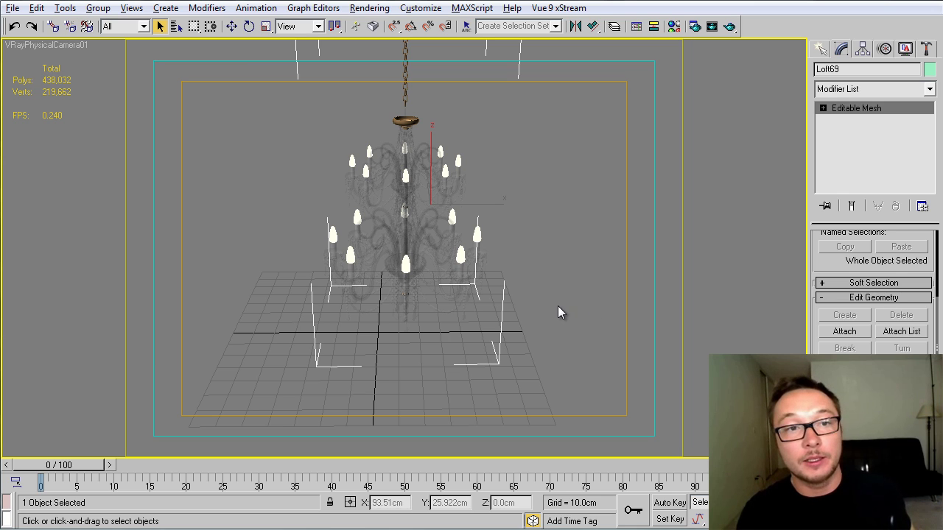
# - Start an instance clone of the chandelier to its right, then cancel it
pyautogui.click(230, 26)
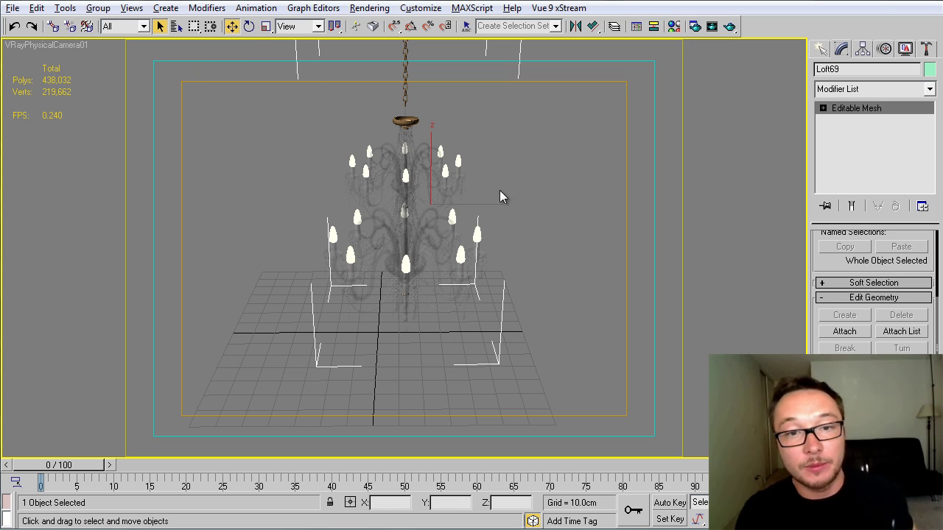
pyautogui.click(586, 204)
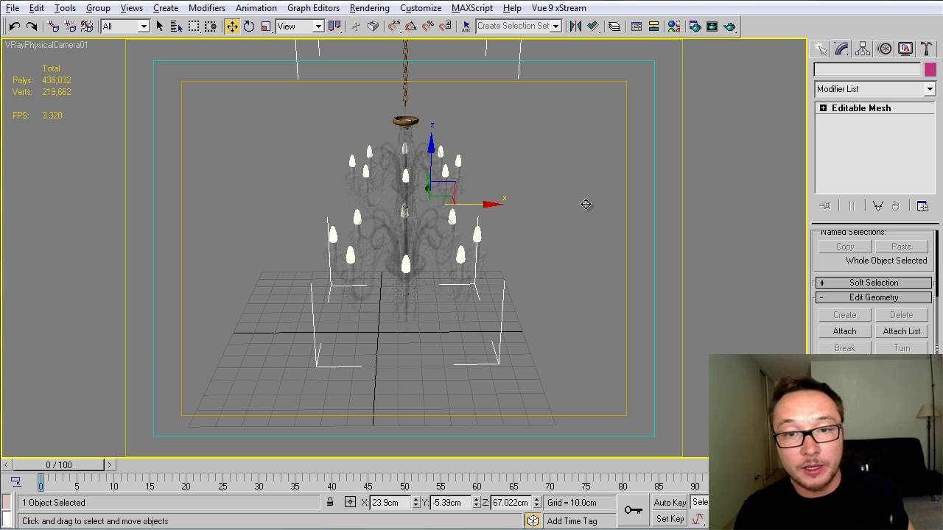
pyautogui.keyDown('shift'); pyautogui.moveTo(464, 203); pyautogui.dragTo(585, 204); pyautogui.keyUp('shift')
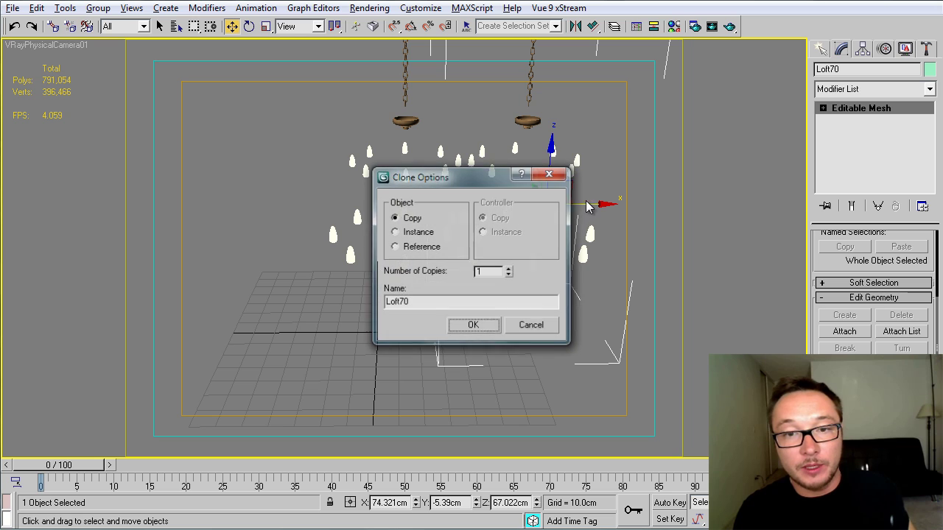
pyautogui.click(404, 234)
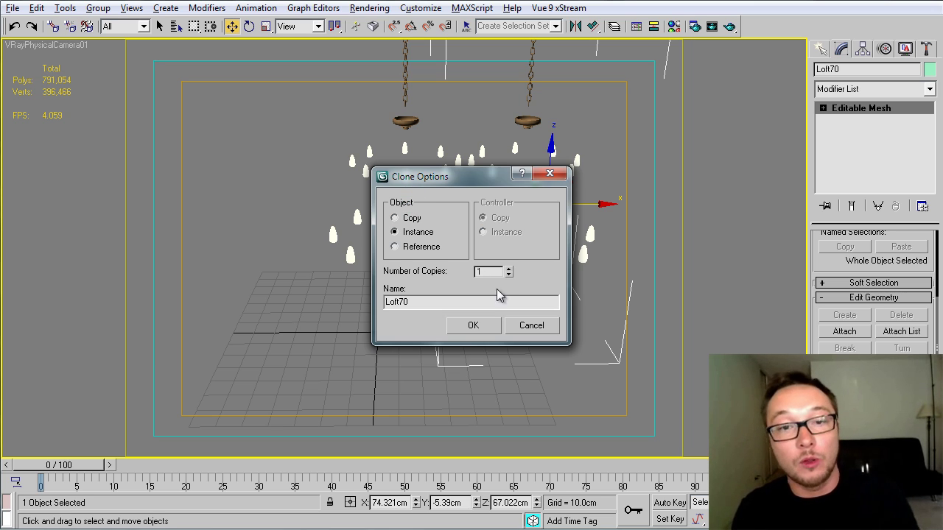
pyautogui.click(540, 328)
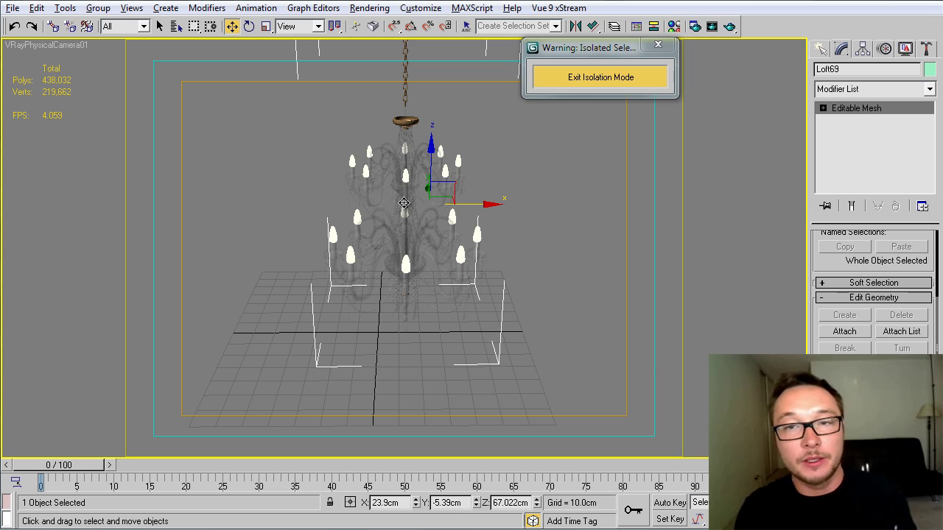
# - Rename the chandelier mesh to 'Chandlier'
pyautogui.doubleClick(862, 67)
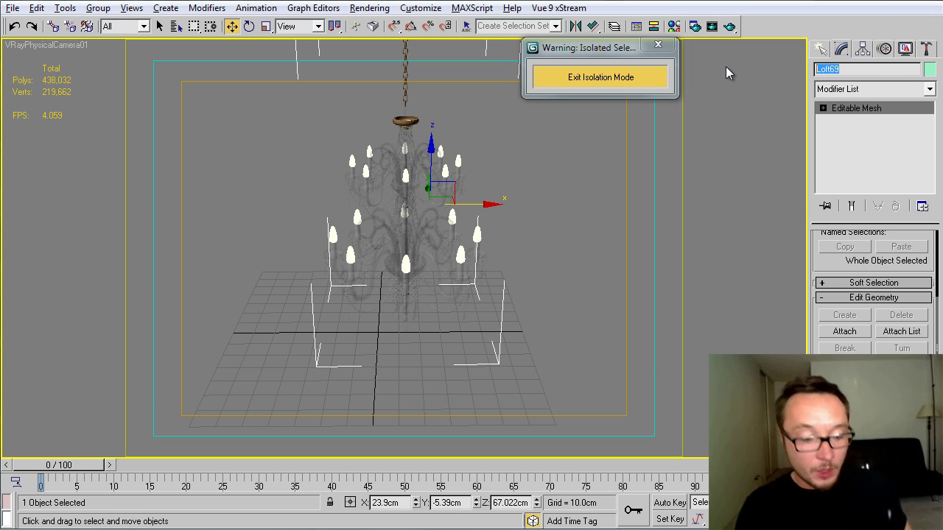
pyautogui.write('Chand')
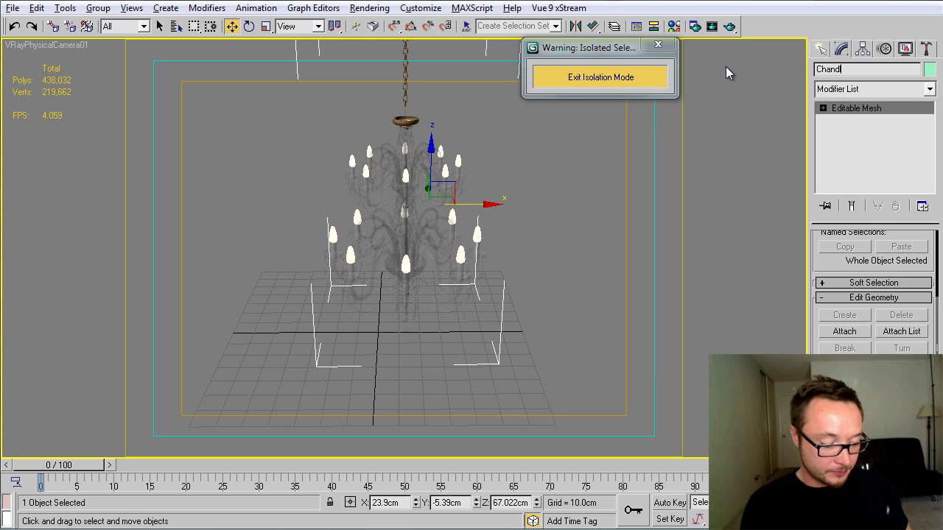
pyautogui.write('lier')
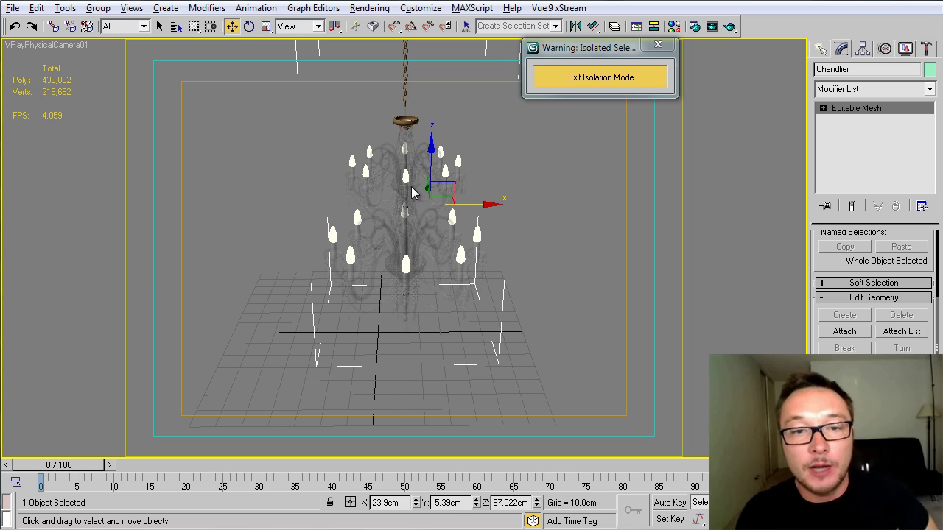
pyautogui.rightClick(412, 189)
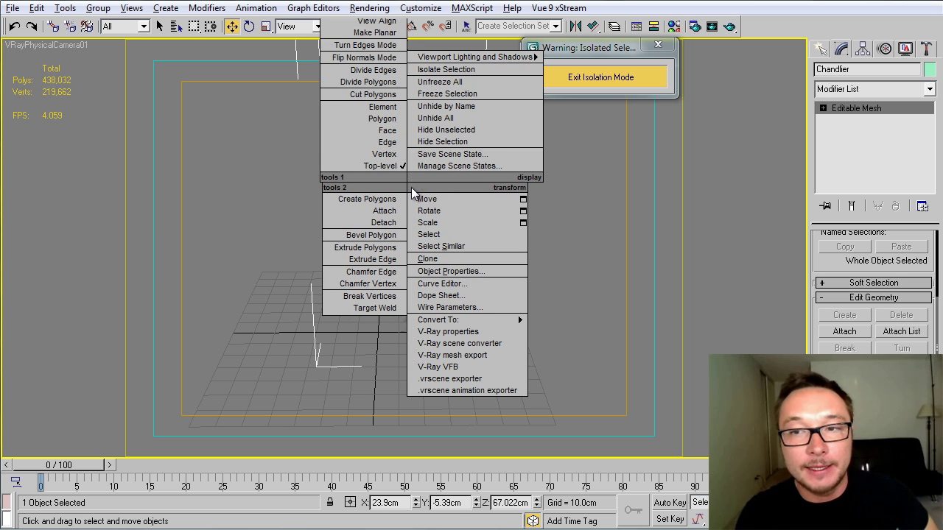
# - Inspect the mesh's Vertex and Edge sub-object levels, then return to the whole Editable Mesh
pyautogui.click(824, 108)
pyautogui.click(850, 120)
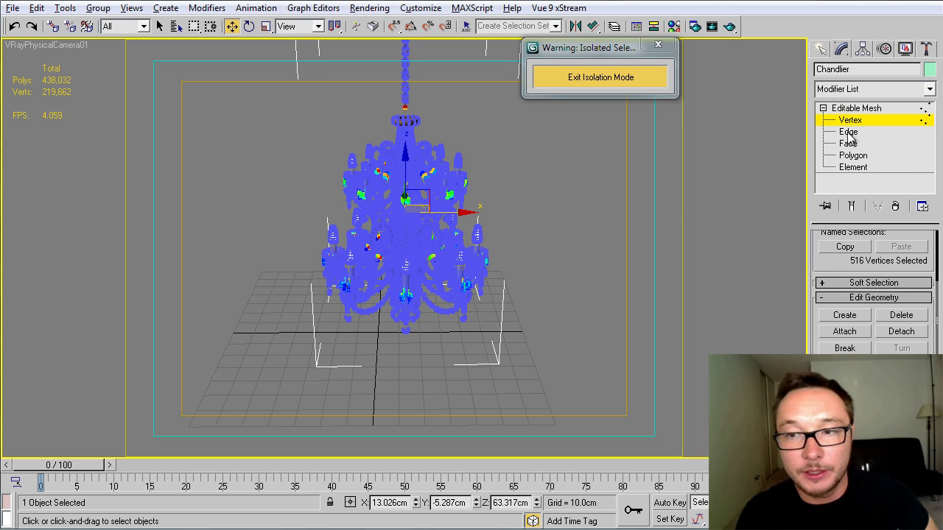
pyautogui.click(849, 132)
pyautogui.click(855, 121)
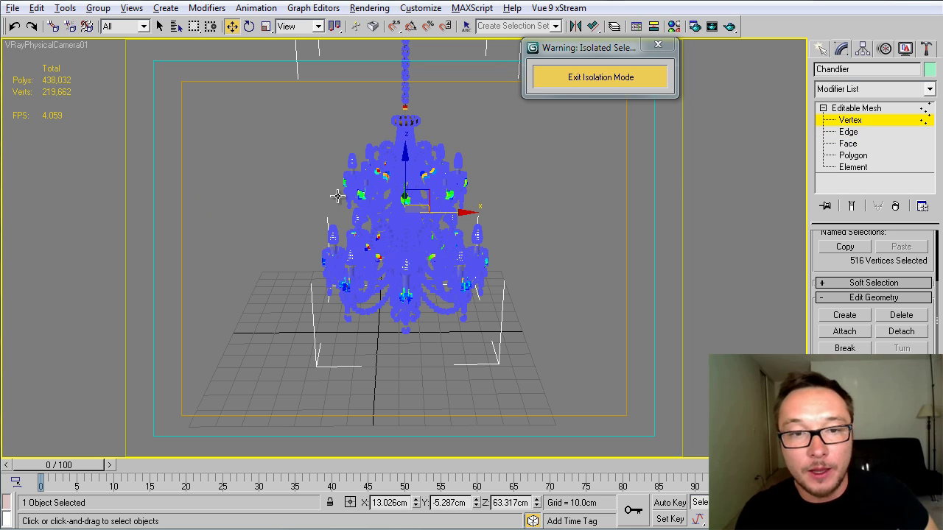
pyautogui.click(824, 108)
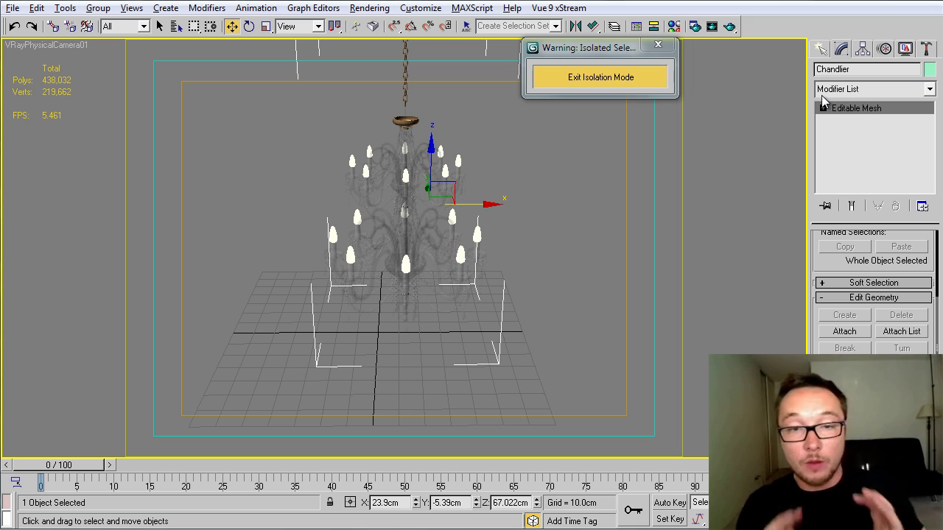
pyautogui.rightClick(405, 180)
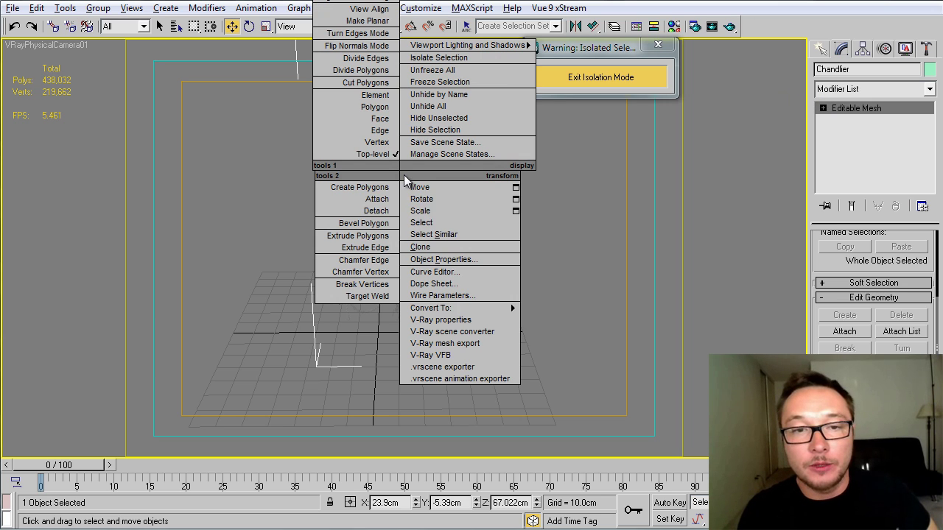
# - Bring up V-Ray mesh export for the chandelier and browse for the export folder
pyautogui.click(465, 344)
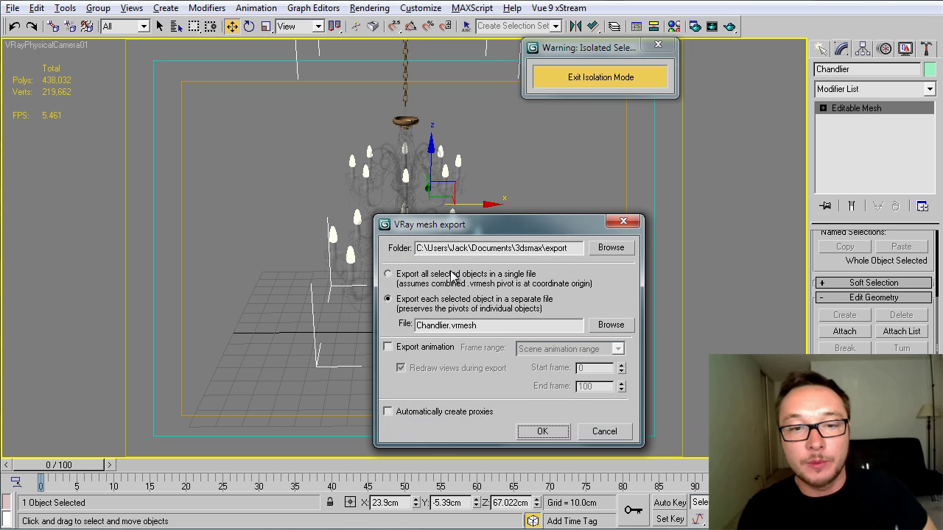
pyautogui.moveTo(470, 223); pyautogui.dragTo(512, 183)
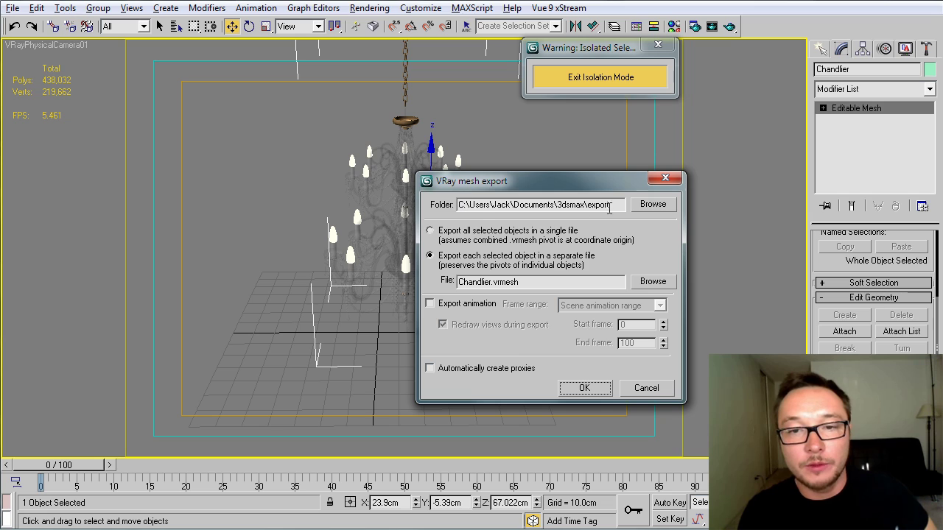
pyautogui.moveTo(460, 205); pyautogui.dragTo(610, 205)
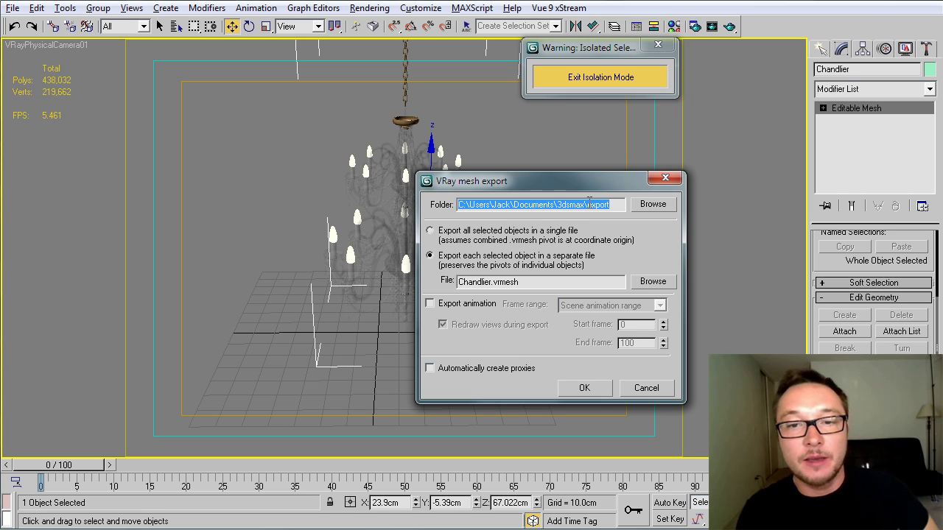
pyautogui.click(648, 211)
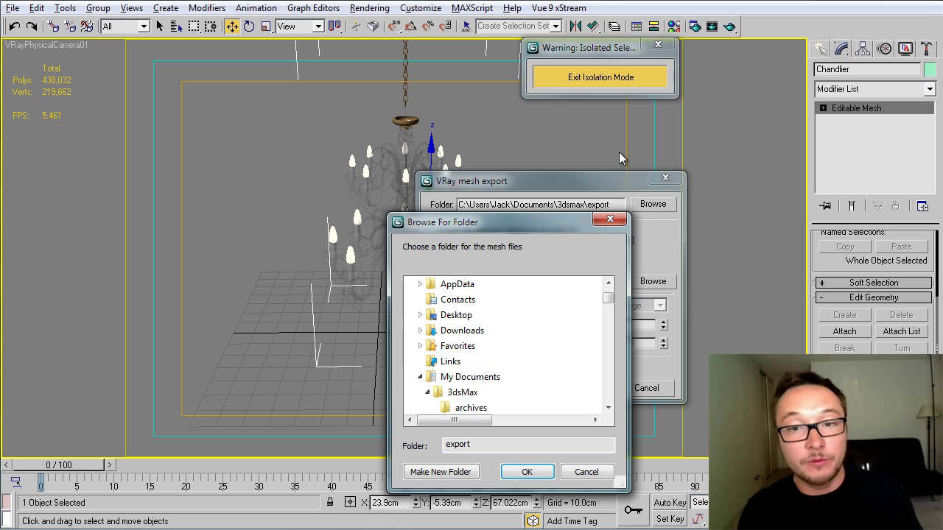
# - Close the folder chooser, keeping Documents\3dsmax\export as the export folder
pyautogui.click(610, 218)
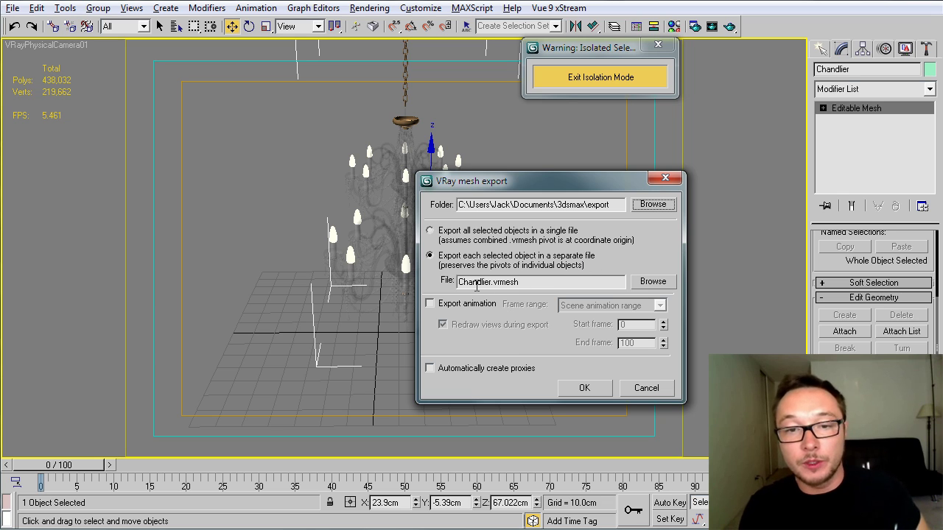
# - Keep the file name Chandlier.vrmesh and enable Automatically create proxies
pyautogui.doubleClick(511, 284)
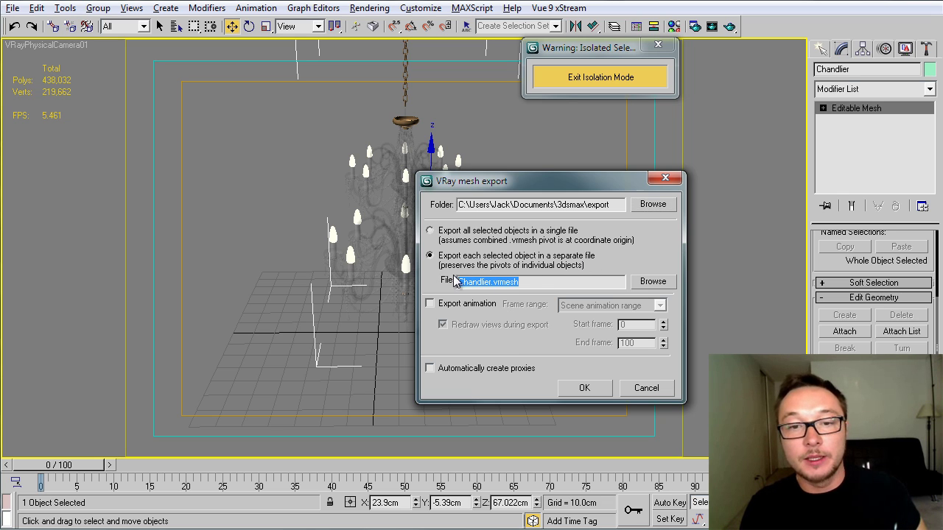
pyautogui.click(646, 285)
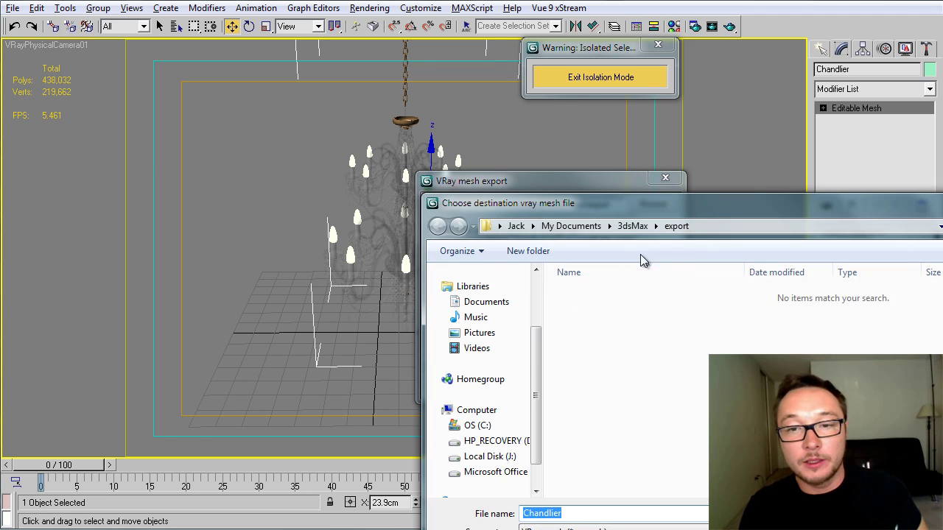
pyautogui.press('Return')
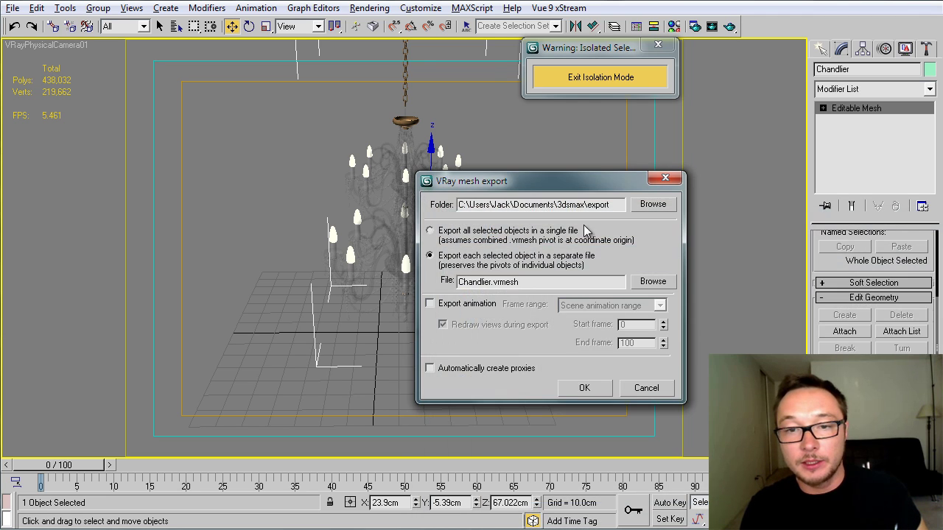
pyautogui.click(530, 280)
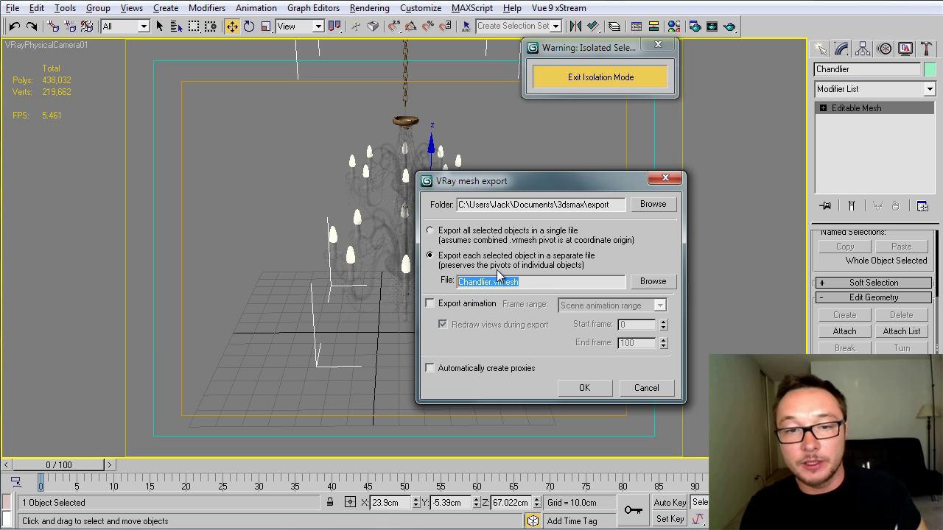
pyautogui.click(427, 370)
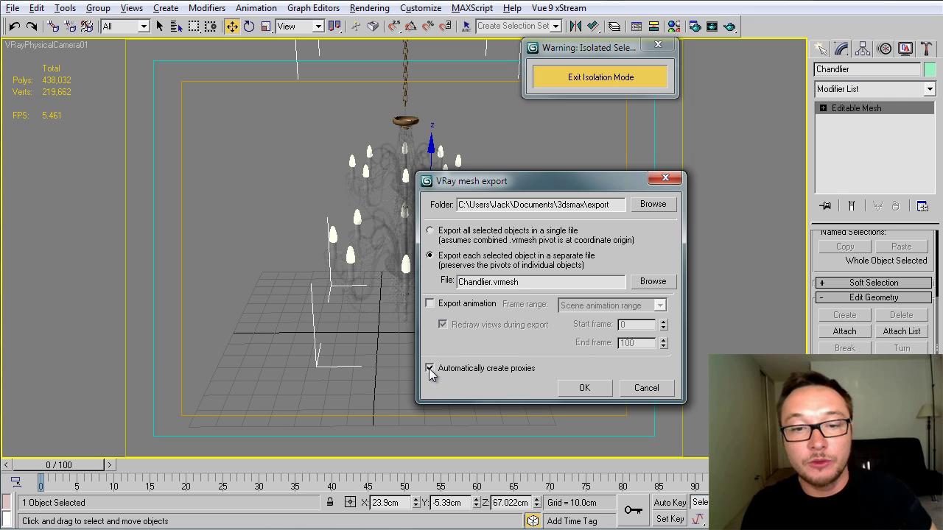
pyautogui.click(585, 392)
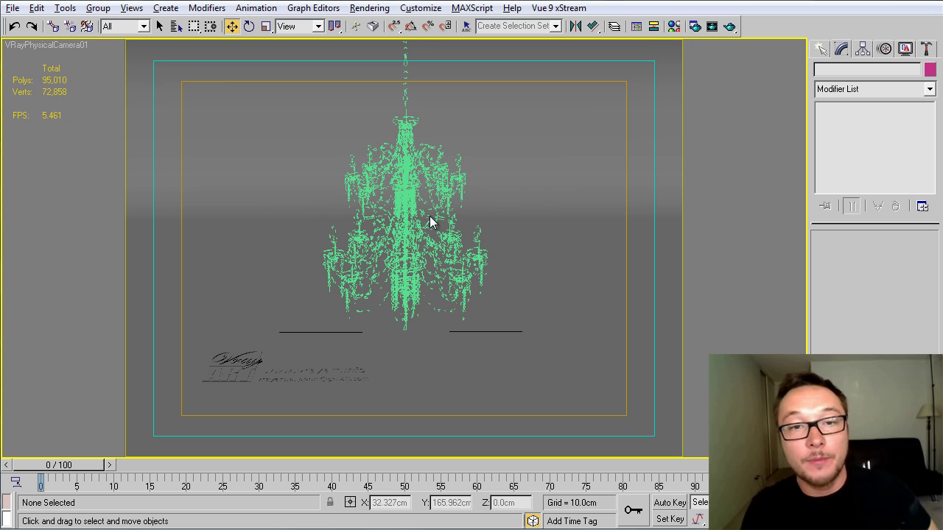
pyautogui.click(405, 201)
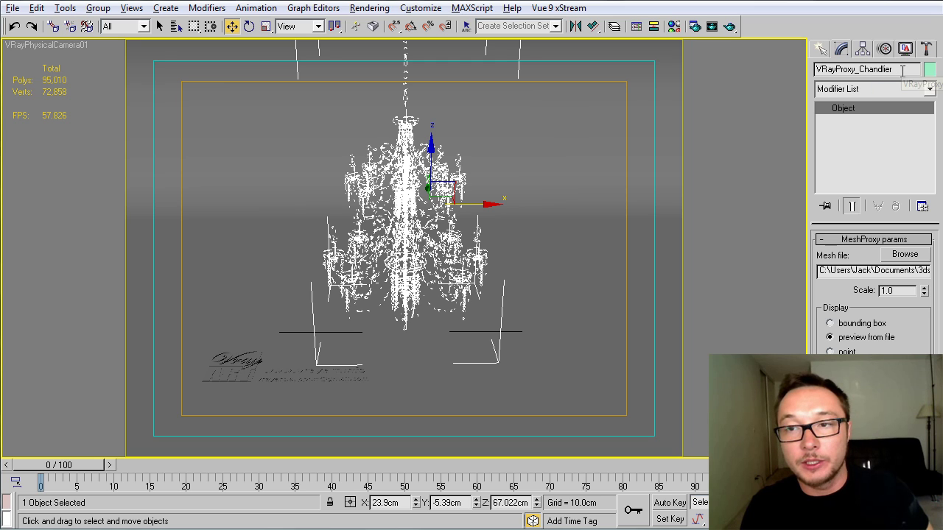
pyautogui.doubleClick(879, 69)
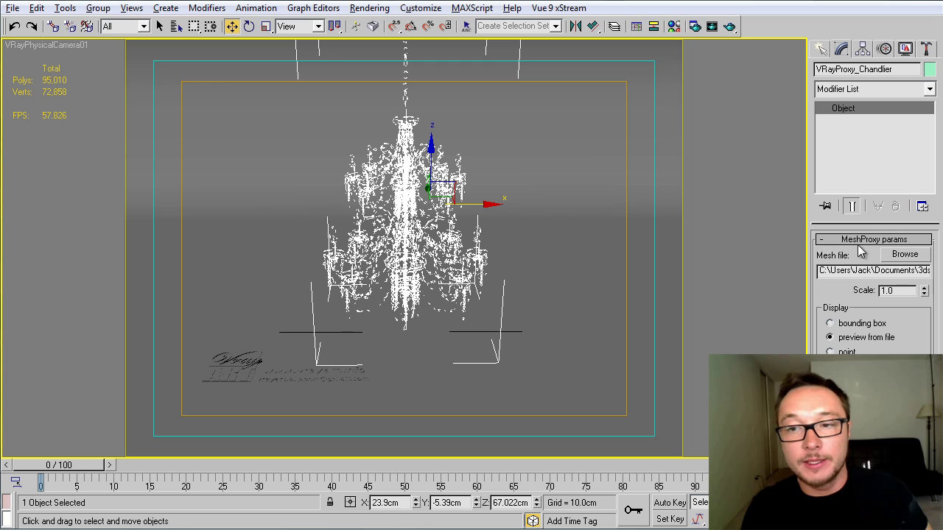
pyautogui.click(906, 255)
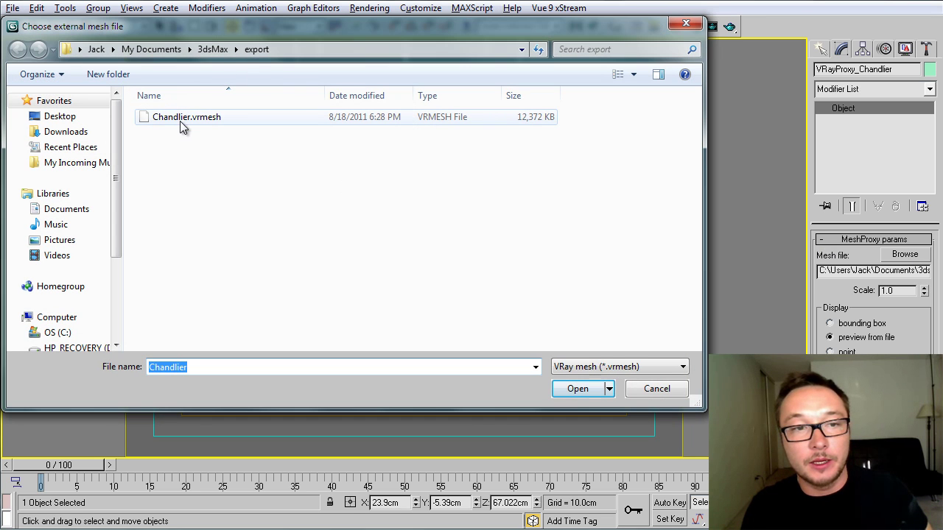
pyautogui.click(203, 118)
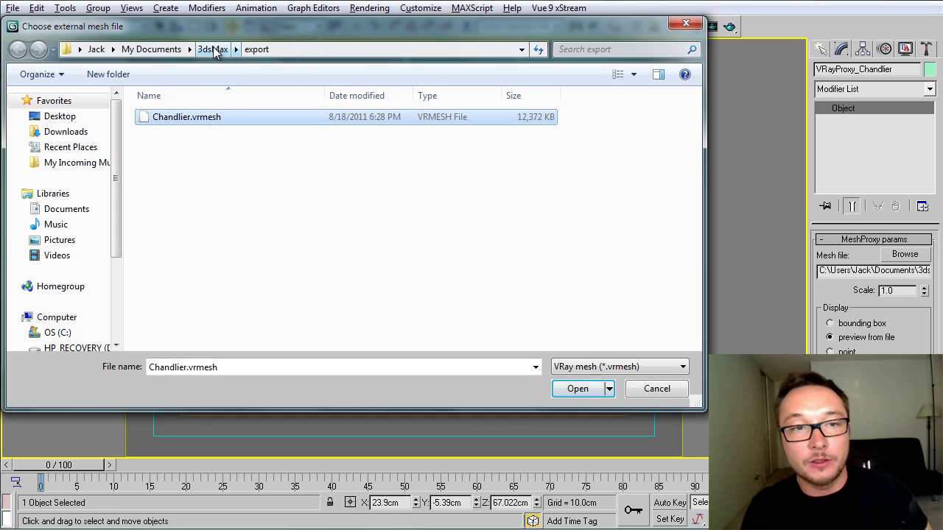
pyautogui.click(686, 24)
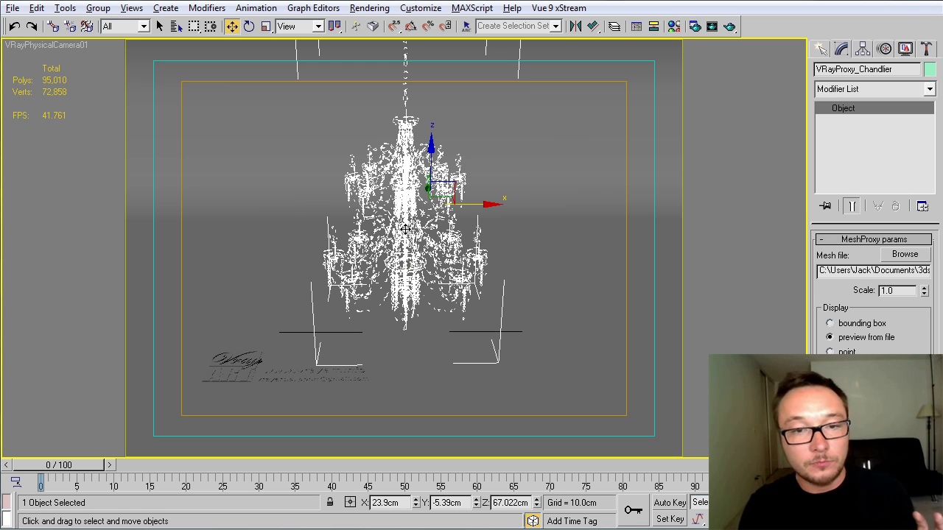
# - Render the camera view with V-Ray and move the frame buffer window aside
pyautogui.click(730, 26)
pyautogui.click(163, 107)
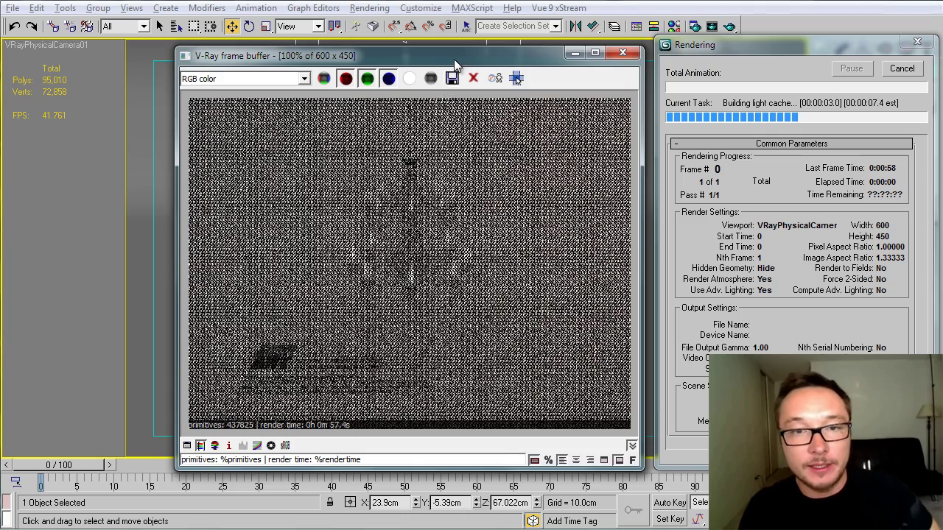
pyautogui.moveTo(454, 59); pyautogui.dragTo(367, 57)
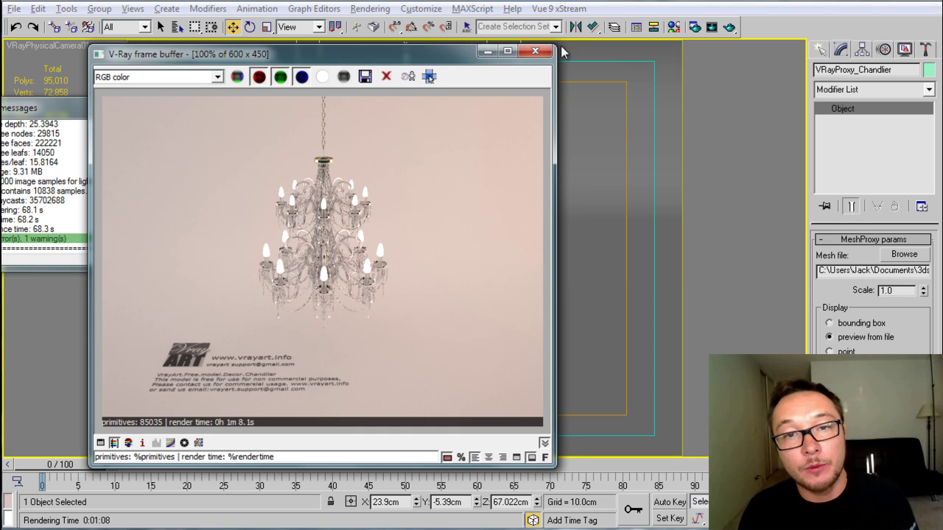
# - Close the V-Ray frame buffer and messages window, returning to the chandelier camera view with grid
pyautogui.click(537, 52)
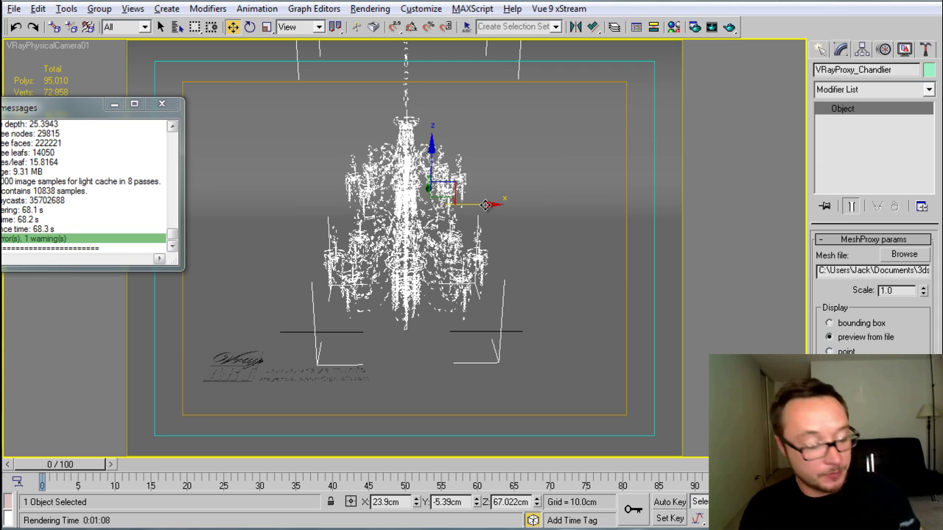
pyautogui.click(161, 103)
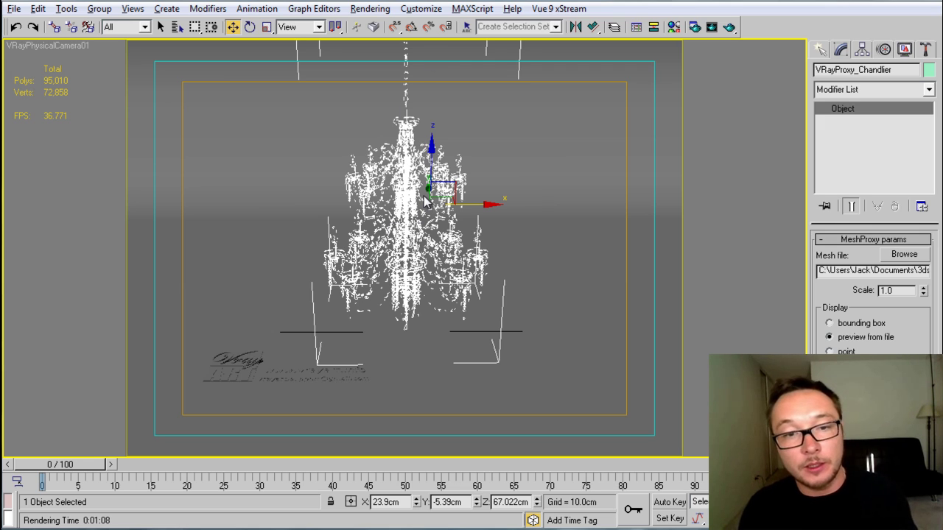
pyautogui.click(501, 168)
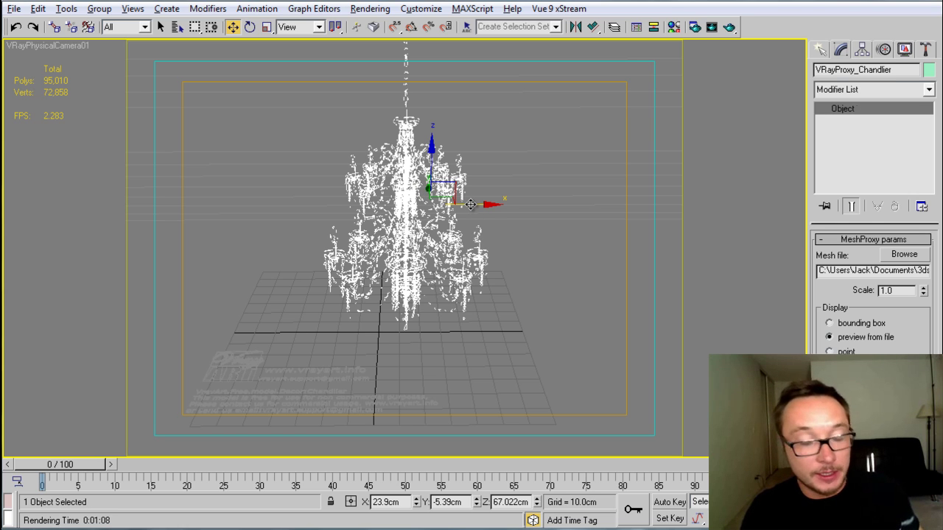
# - Shift-drag the chandelier along X to create 20 instanced copies, undoing a stray first copy
pyautogui.moveTo(470, 204)
pyautogui.keyDown('shift'); pyautogui.mouseDown()
pyautogui.moveTo(622, 205)
pyautogui.moveTo(344, 209)
pyautogui.mouseUp(); pyautogui.keyUp('shift')
pyautogui.click(473, 324)
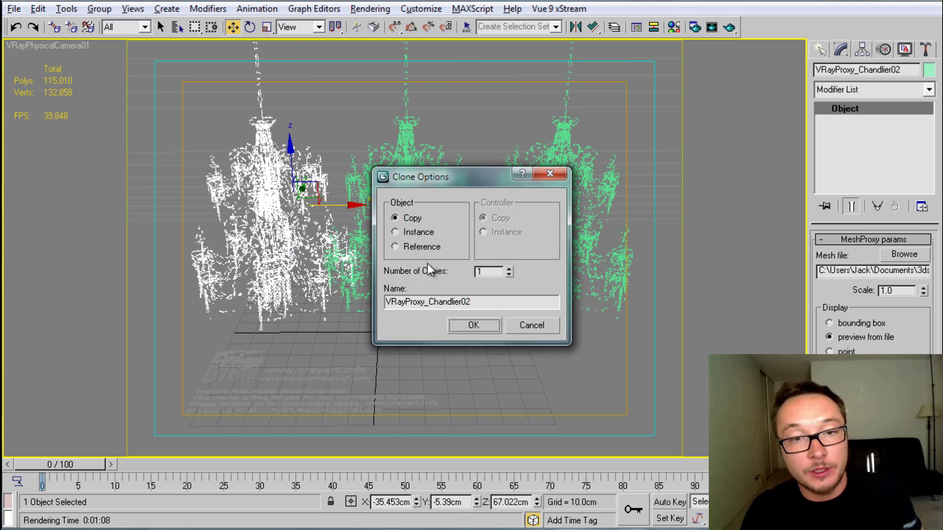
pyautogui.click(549, 324)
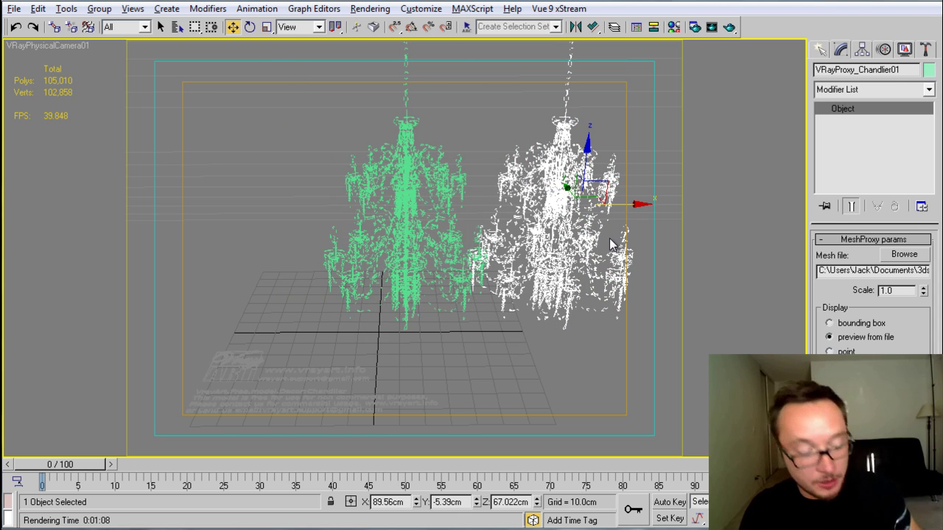
pyautogui.hotkey('ctrl', 'z')
pyautogui.click(472, 221)
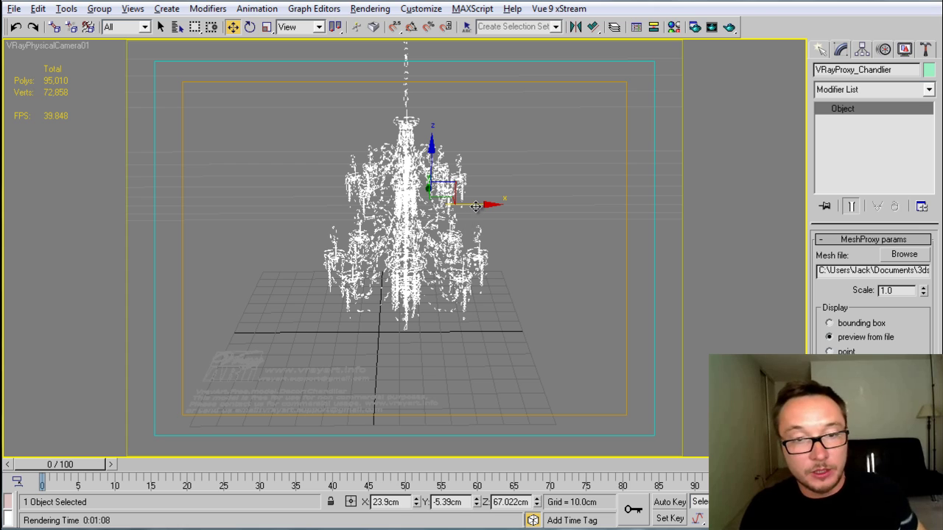
pyautogui.moveTo(476, 206)
pyautogui.keyDown('shift'); pyautogui.mouseDown()
pyautogui.moveTo(695, 205)
pyautogui.moveTo(653, 212)
pyautogui.mouseUp(); pyautogui.keyUp('shift')
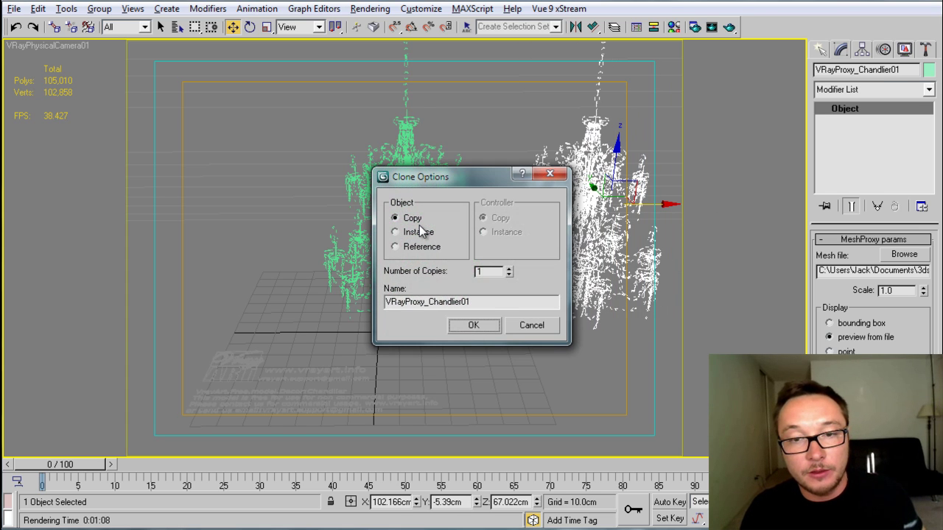
pyautogui.click(417, 232)
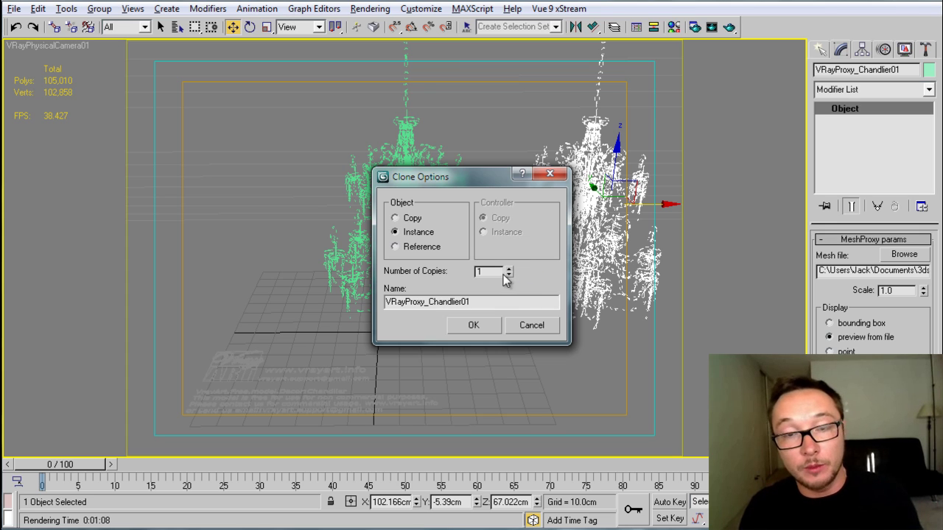
pyautogui.moveTo(509, 272)
pyautogui.mouseDown()
pyautogui.moveTo(505, 237)
pyautogui.moveTo(504, 263)
pyautogui.mouseUp()
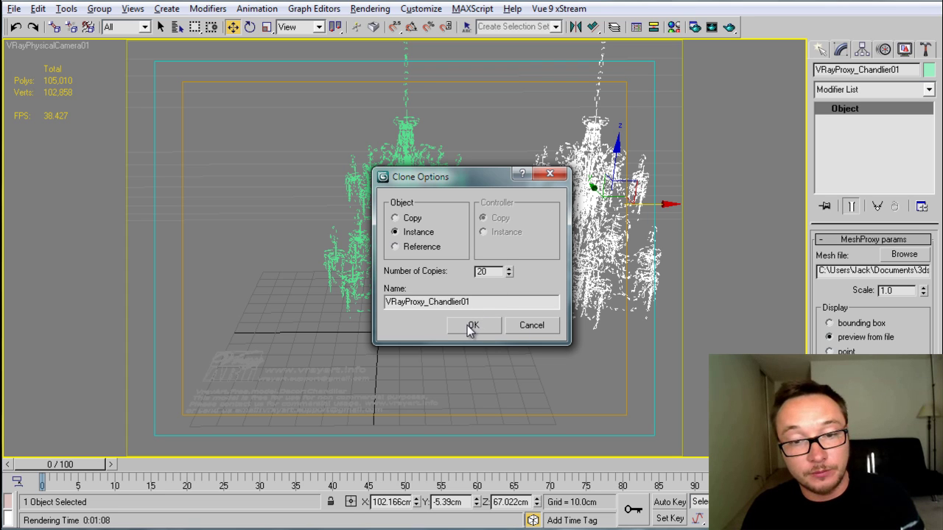
pyautogui.click(472, 327)
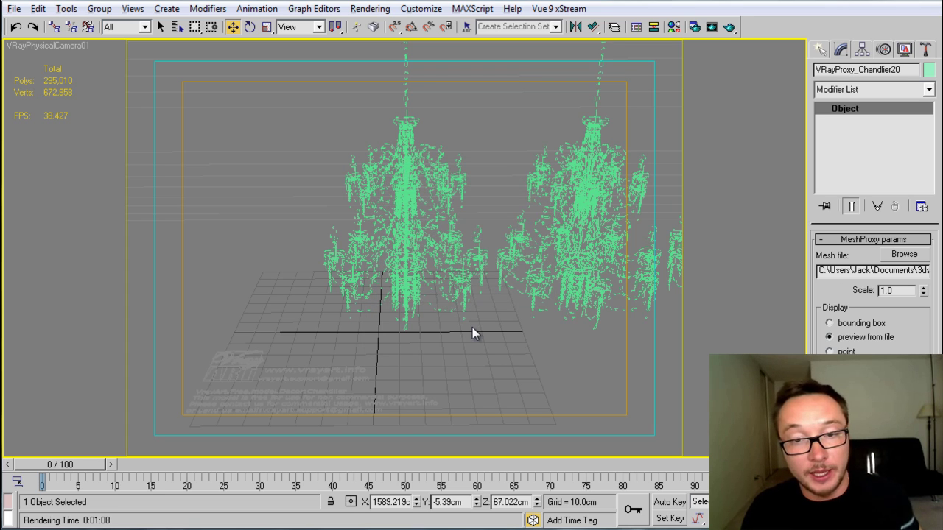
# - Select all 21 VRayProxy_Chandlier objects via Select From Scene and nudge the row left
pyautogui.press('h')
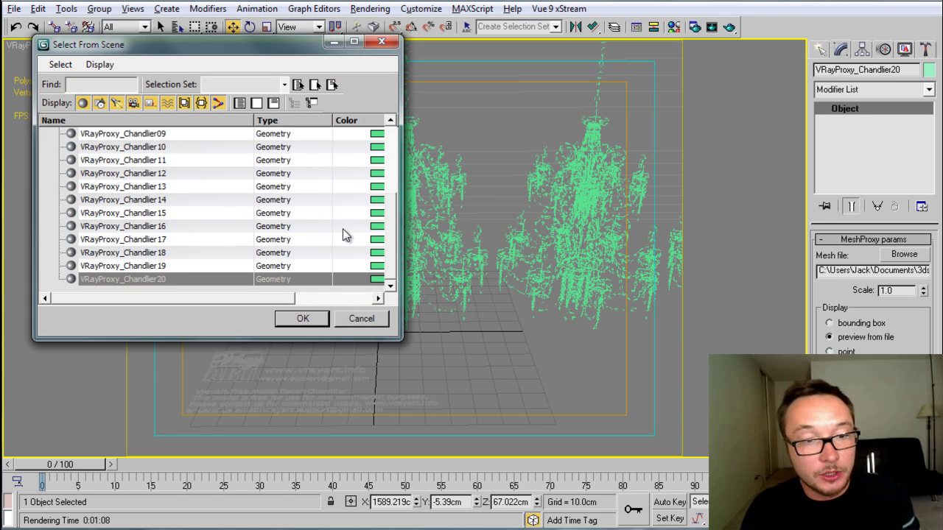
pyautogui.moveTo(395, 249); pyautogui.dragTo(394, 181)
pyautogui.moveTo(170, 145); pyautogui.dragTo(131, 341)
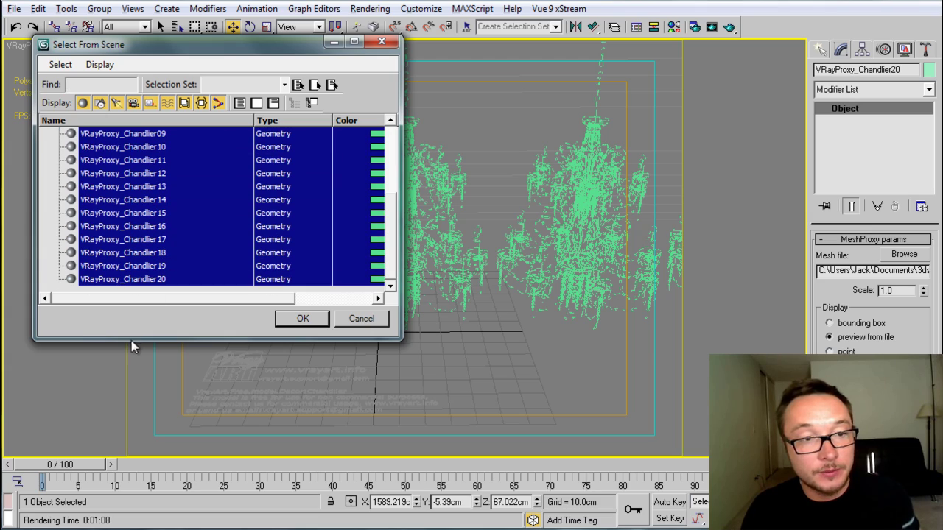
pyautogui.click(302, 318)
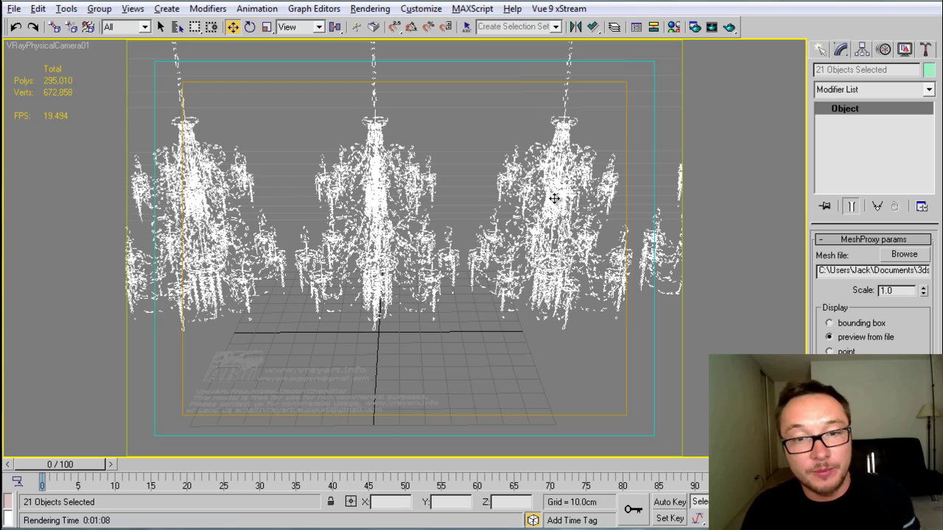
pyautogui.moveTo(560, 152); pyautogui.dragTo(552, 153)
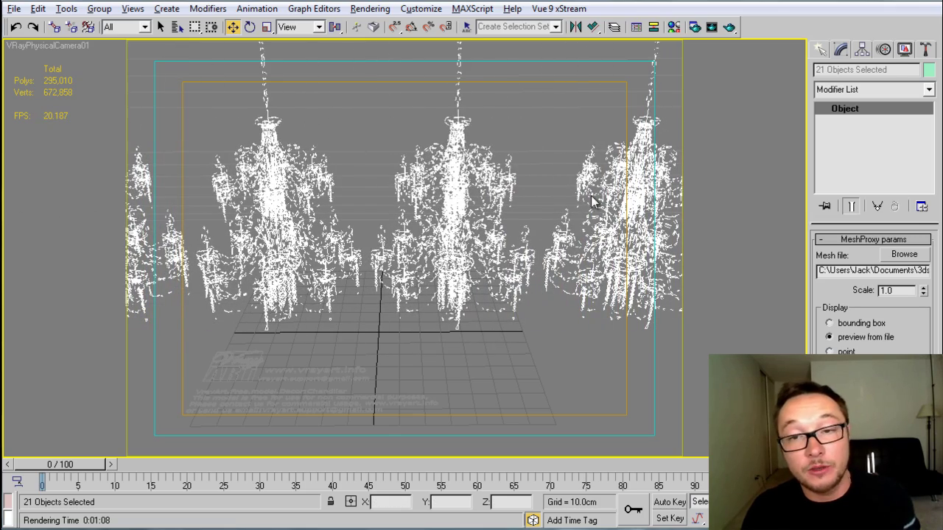
pyautogui.click(627, 193)
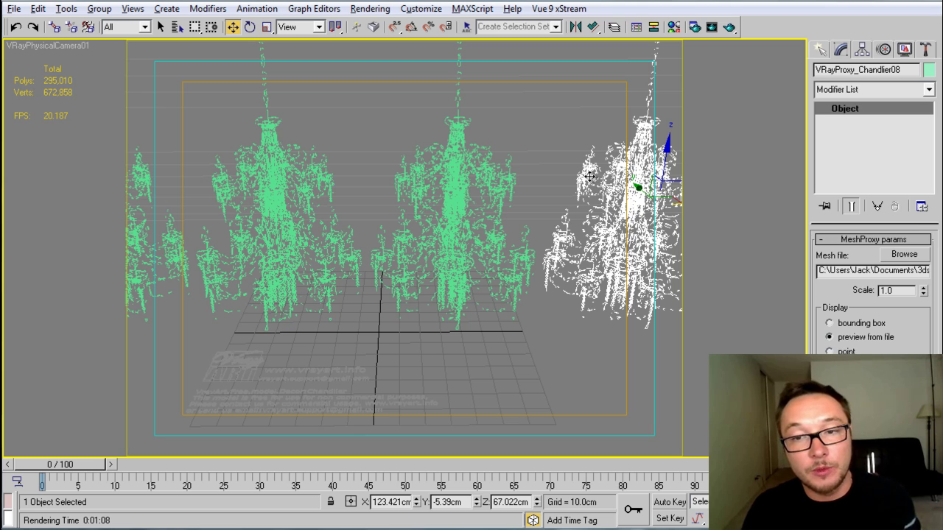